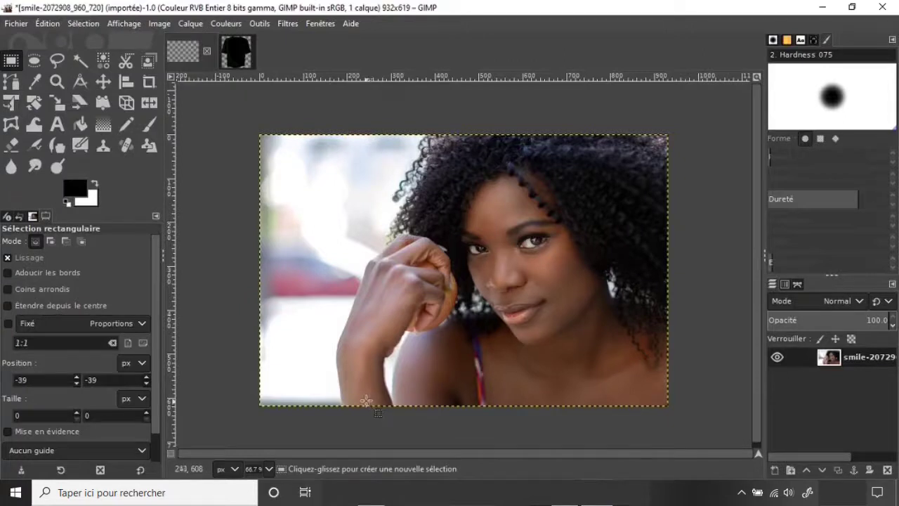
# Desaturate the portrait to greyscale with Désaturer in Luminance mode
pyautogui.click(223, 26)
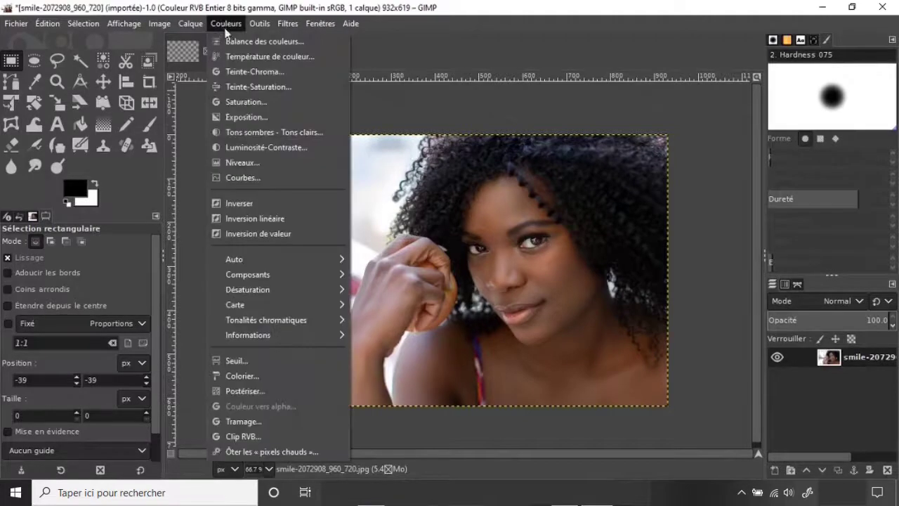
pyautogui.moveTo(247, 289)
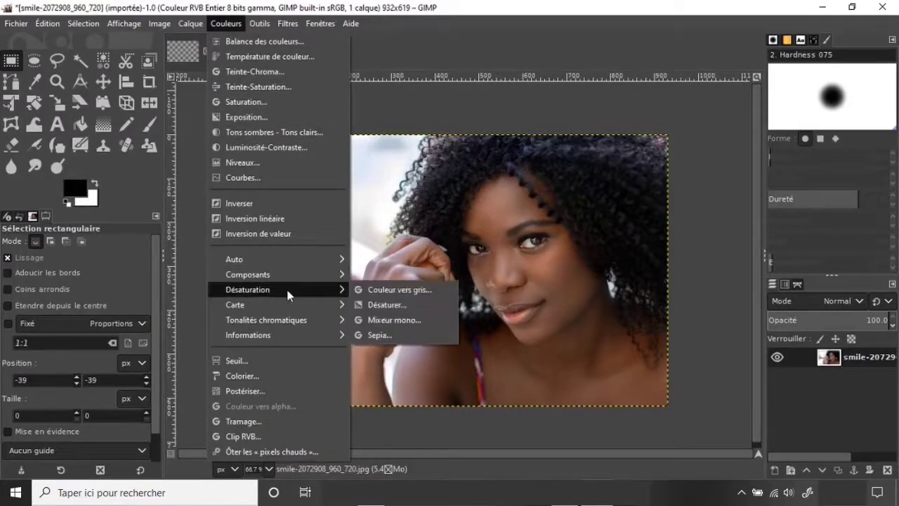
pyautogui.click(373, 306)
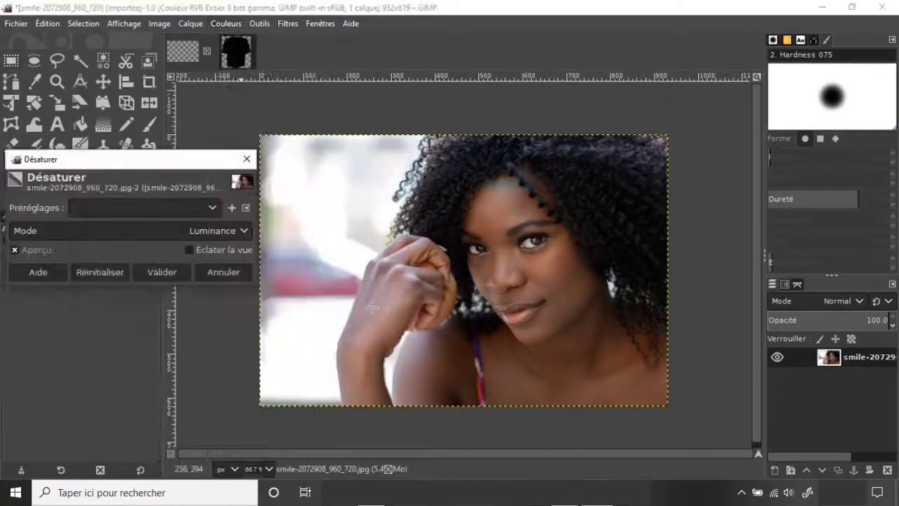
pyautogui.click(238, 231)
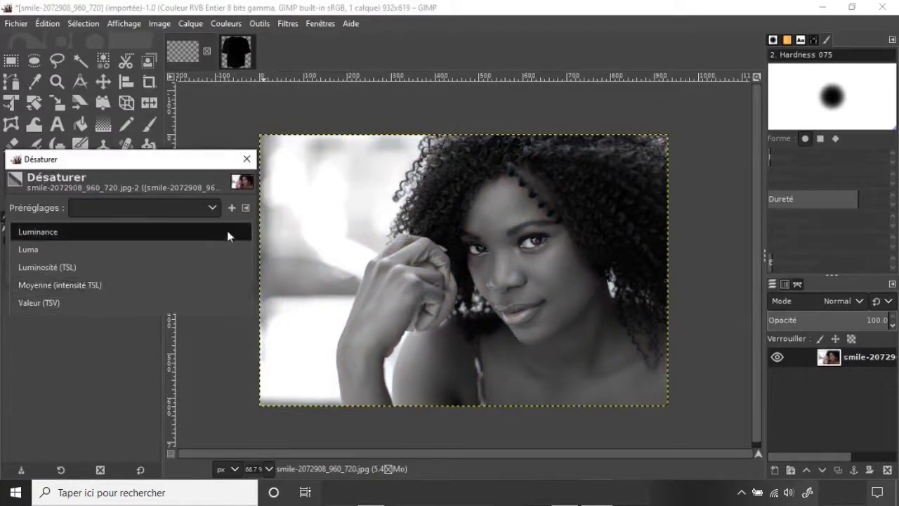
pyautogui.click(228, 234)
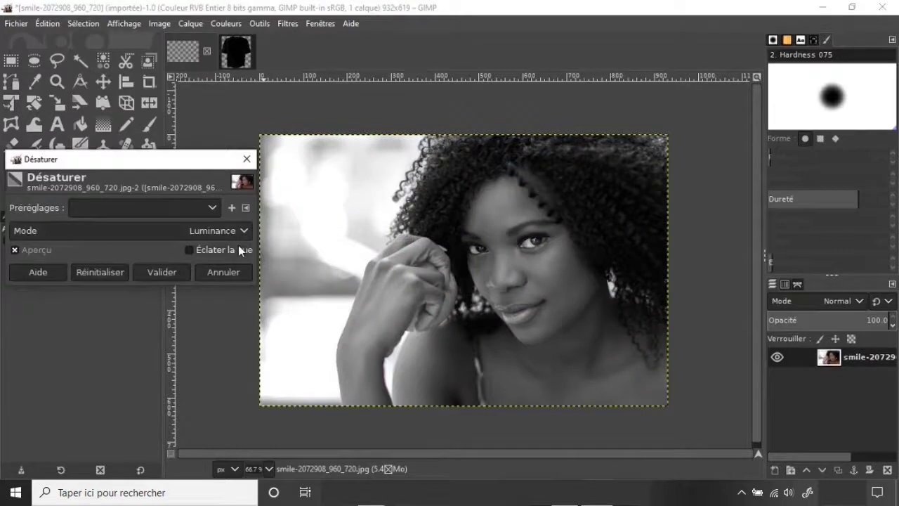
pyautogui.click(163, 271)
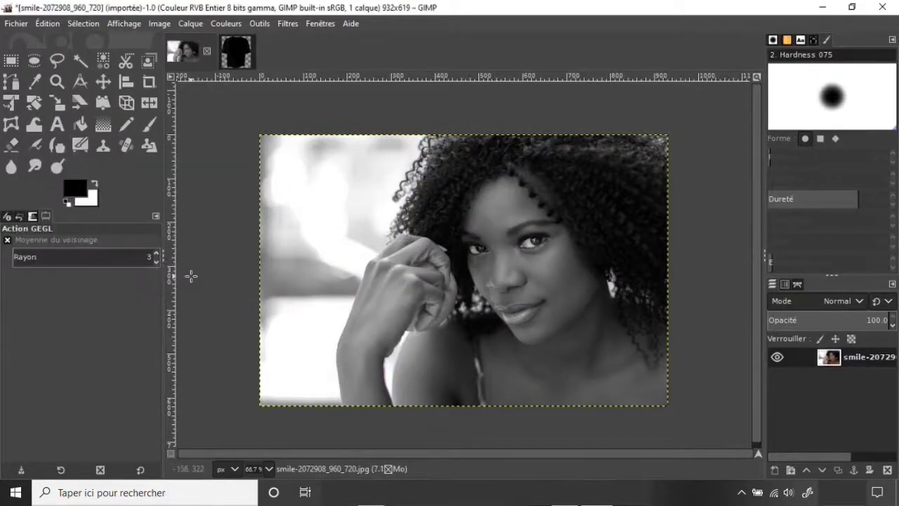
# Apply Dessin au crayon with mask radius about 42.83 and black percentage 0.695
pyautogui.click(288, 28)
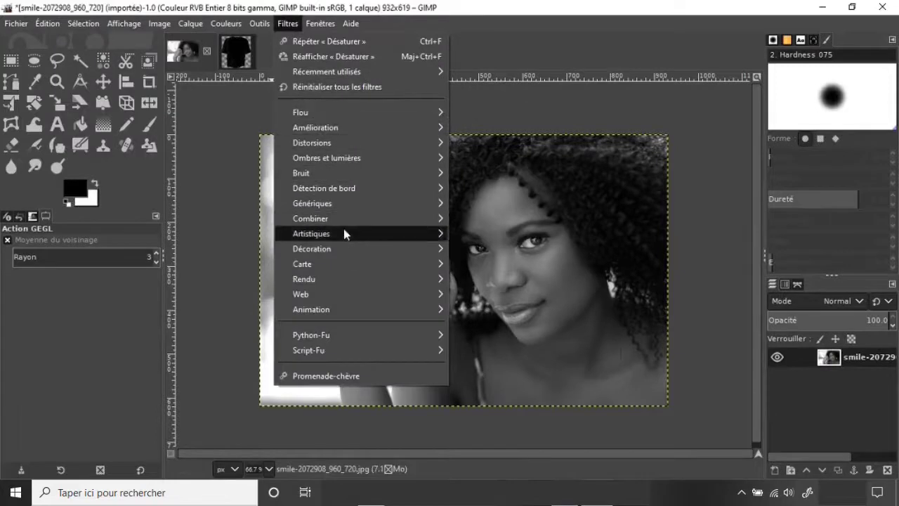
pyautogui.moveTo(359, 233)
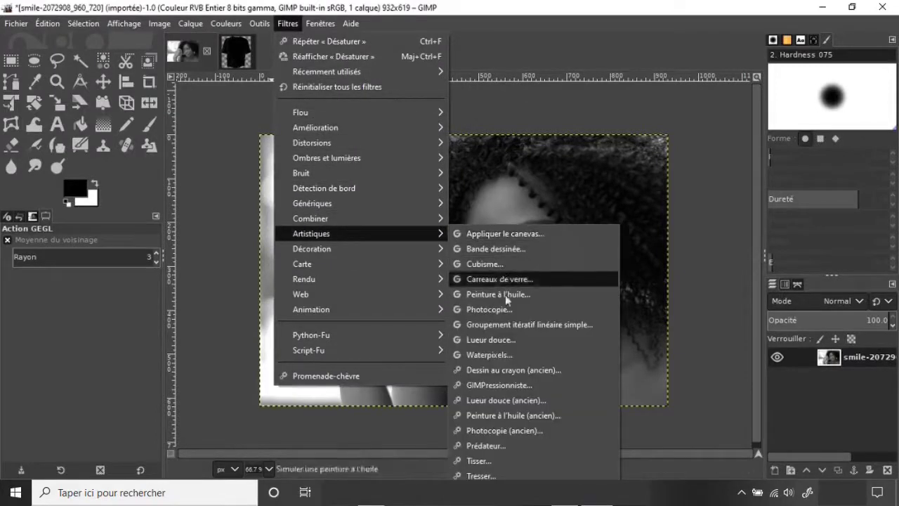
pyautogui.click(506, 376)
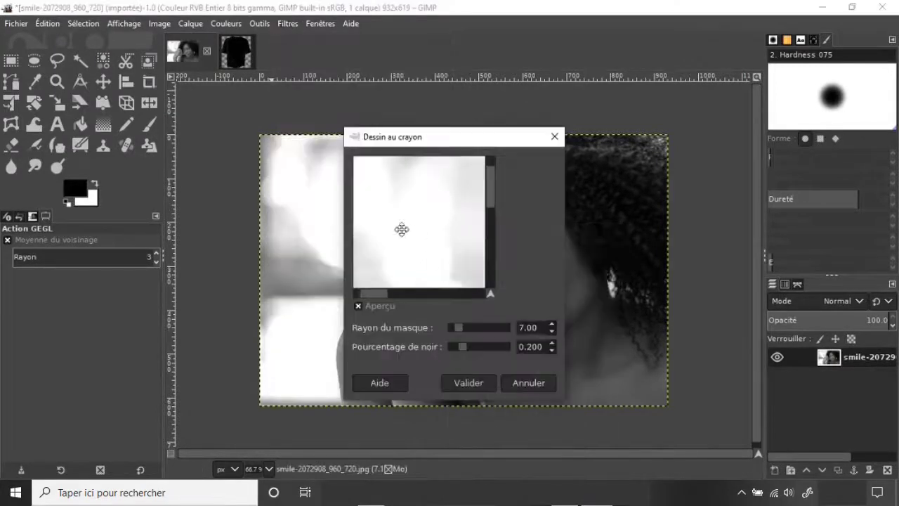
pyautogui.moveTo(401, 231); pyautogui.dragTo(371, 211)
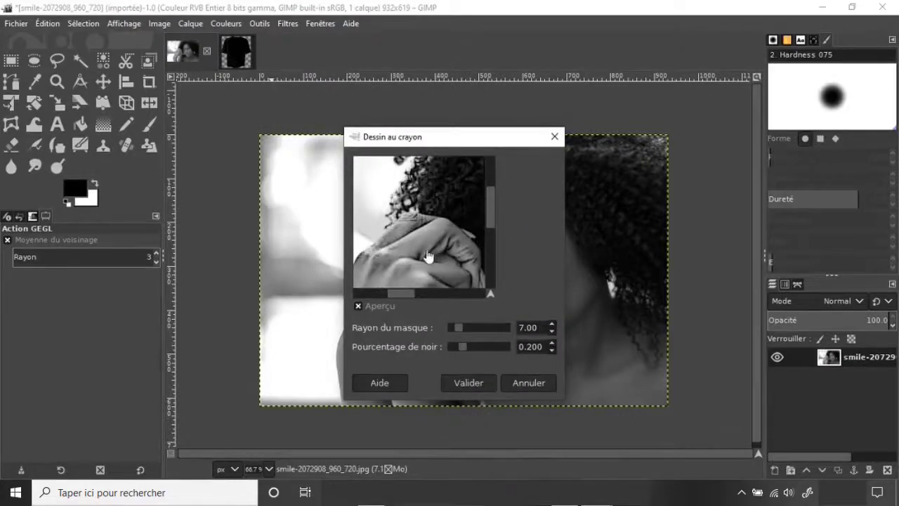
pyautogui.moveTo(428, 255)
pyautogui.mouseDown()
pyautogui.moveTo(388, 225)
pyautogui.moveTo(463, 231)
pyautogui.moveTo(423, 228)
pyautogui.mouseUp()
pyautogui.click(371, 307)
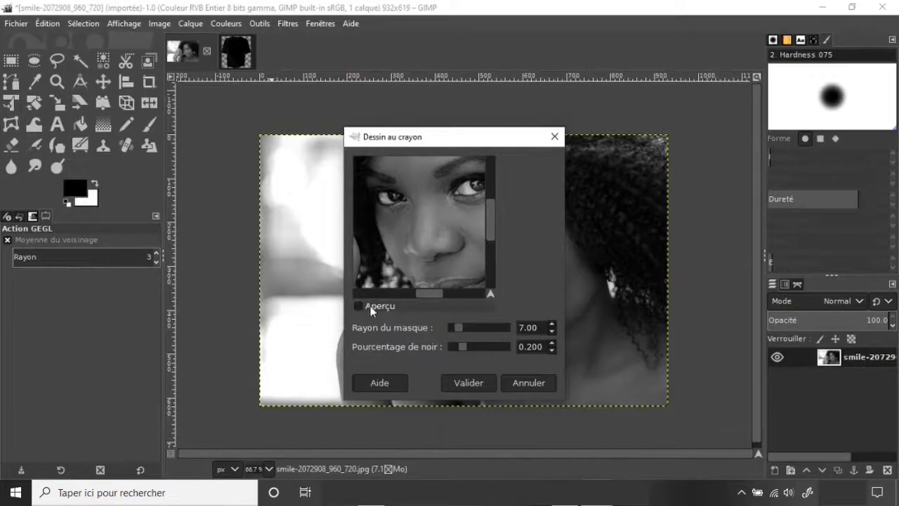
pyautogui.click(371, 308)
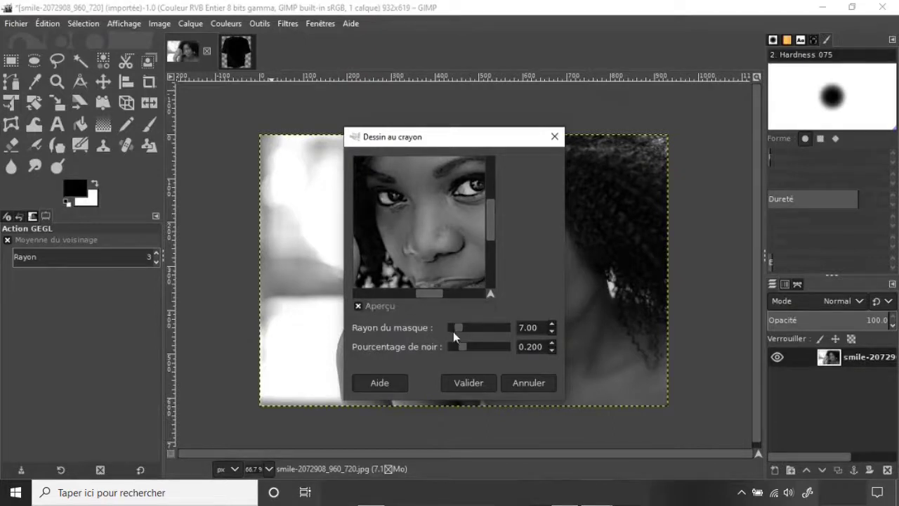
pyautogui.moveTo(459, 327); pyautogui.dragTo(464, 338)
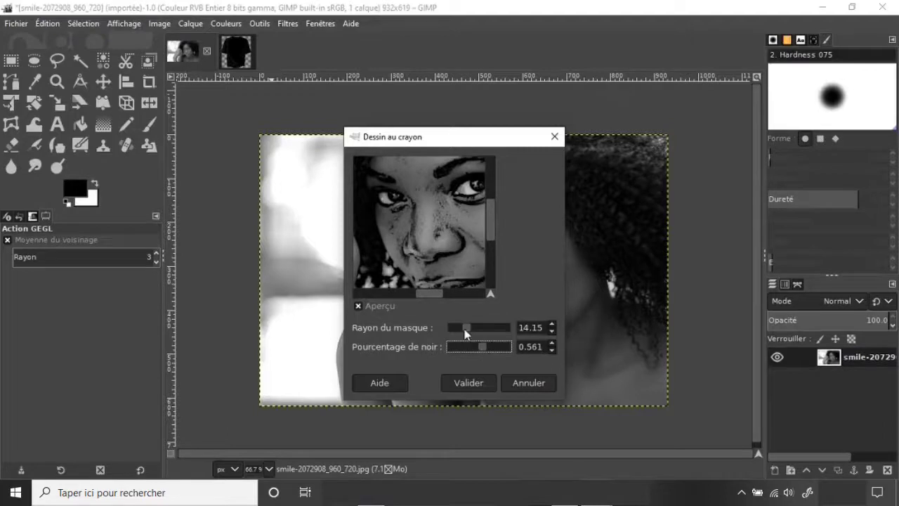
pyautogui.moveTo(465, 329)
pyautogui.mouseDown()
pyautogui.moveTo(499, 328)
pyautogui.moveTo(489, 346)
pyautogui.mouseUp()
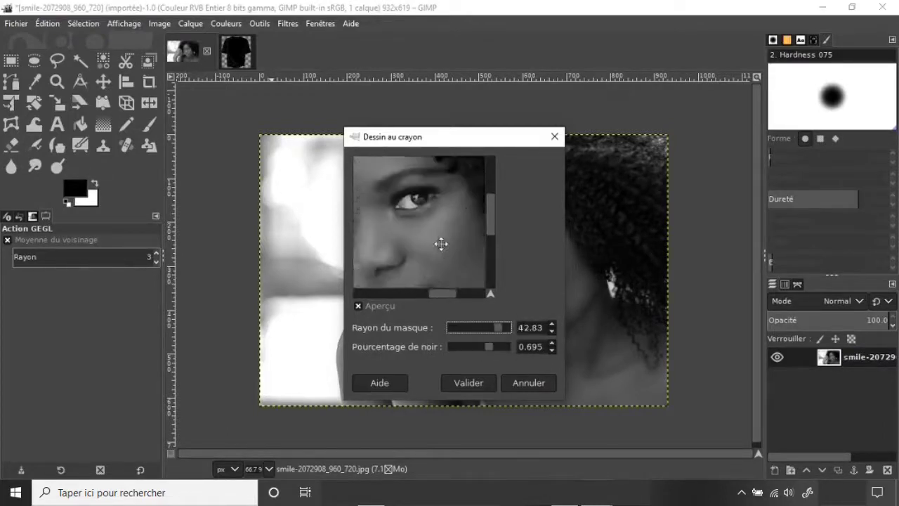
pyautogui.moveTo(455, 283); pyautogui.dragTo(466, 258)
pyautogui.click(469, 382)
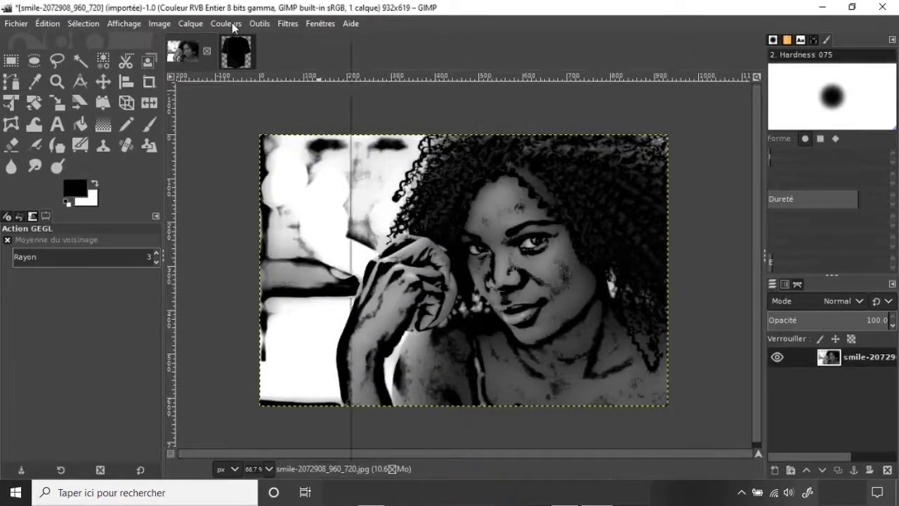
# Set Luminosité-Contraste brightness and contrast both to 120 on the sketch
pyautogui.click(226, 23)
pyautogui.click(272, 145)
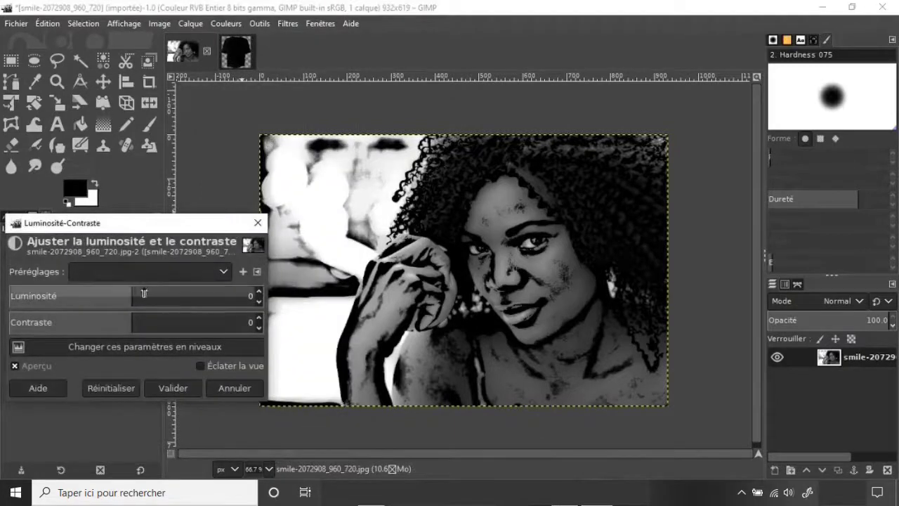
pyautogui.moveTo(134, 295); pyautogui.dragTo(248, 304)
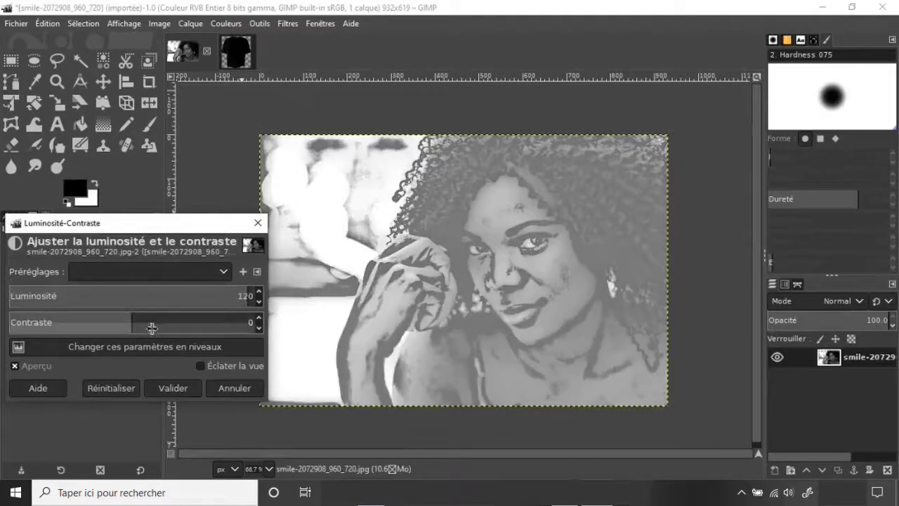
pyautogui.moveTo(151, 328); pyautogui.dragTo(256, 330)
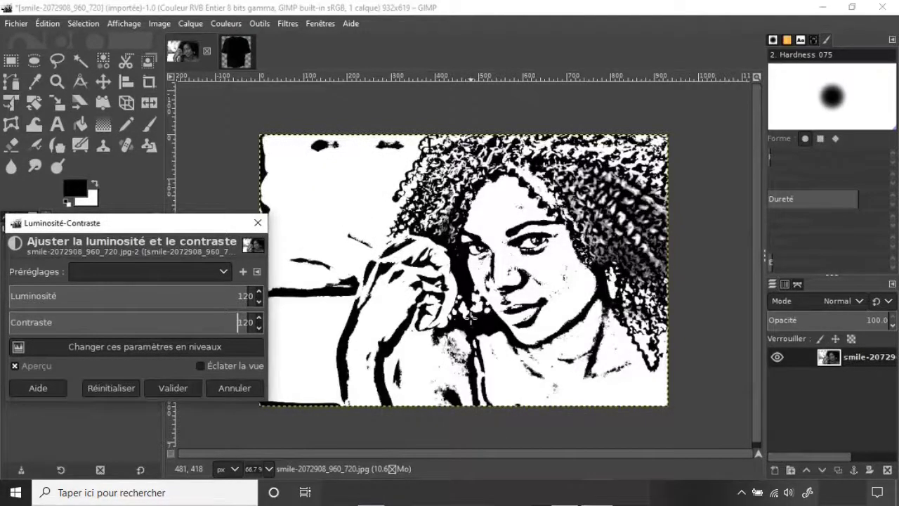
pyautogui.click(182, 388)
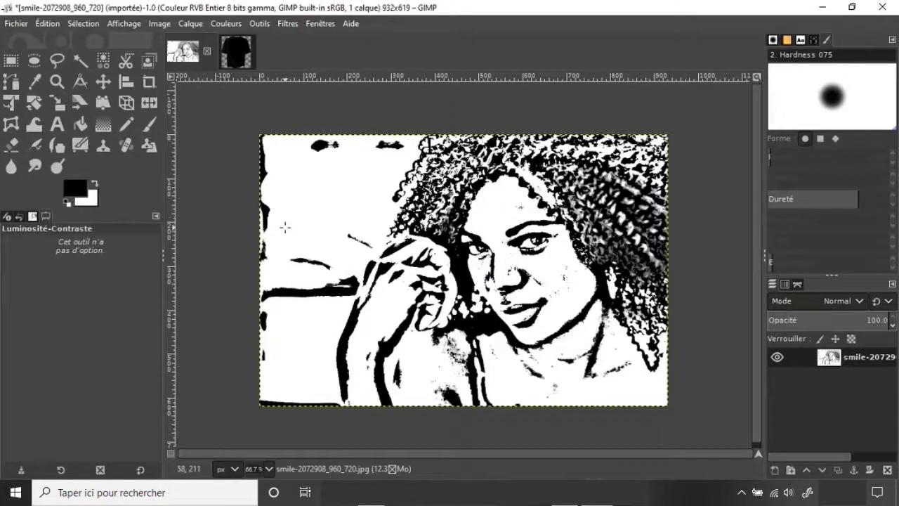
# Add an alpha channel to the portrait layer
pyautogui.press('r')
pyautogui.rightClick(848, 358)
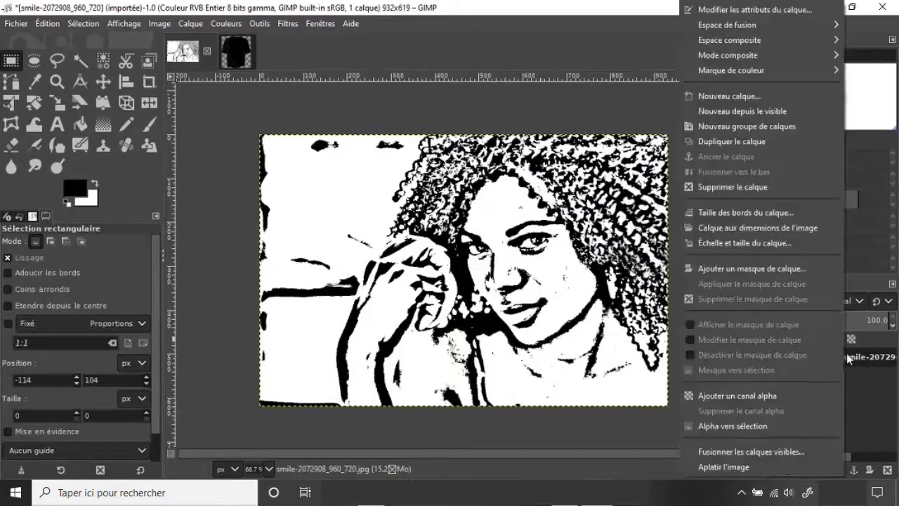
pyautogui.click(747, 395)
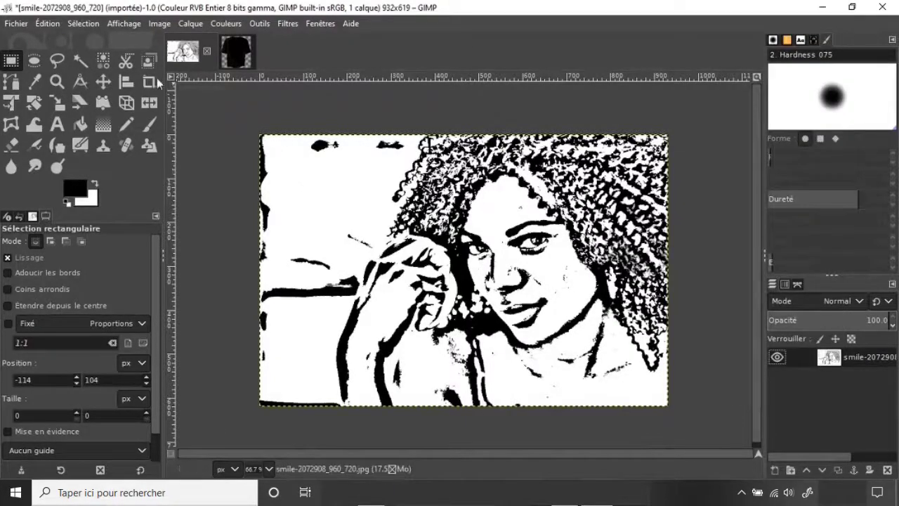
# Select the white areas by colour and delete them, leaving black lines on transparency
pyautogui.click(104, 62)
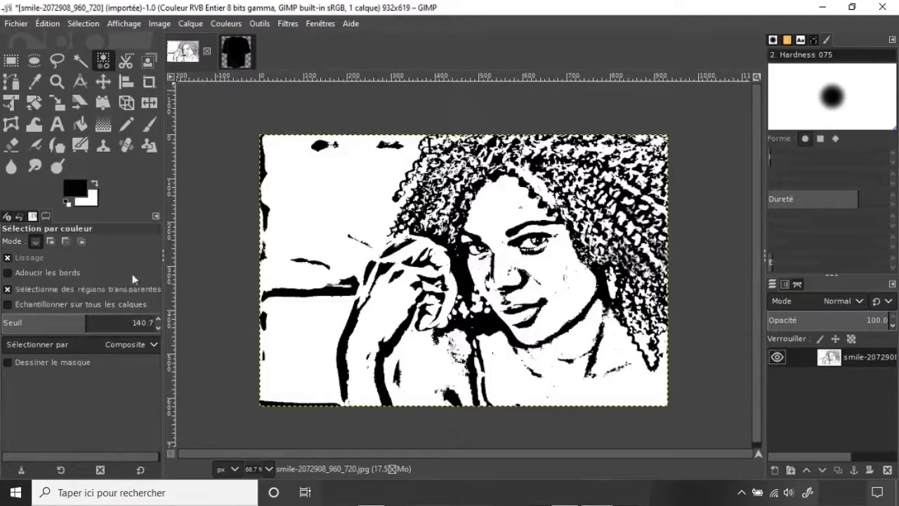
pyautogui.click(343, 191)
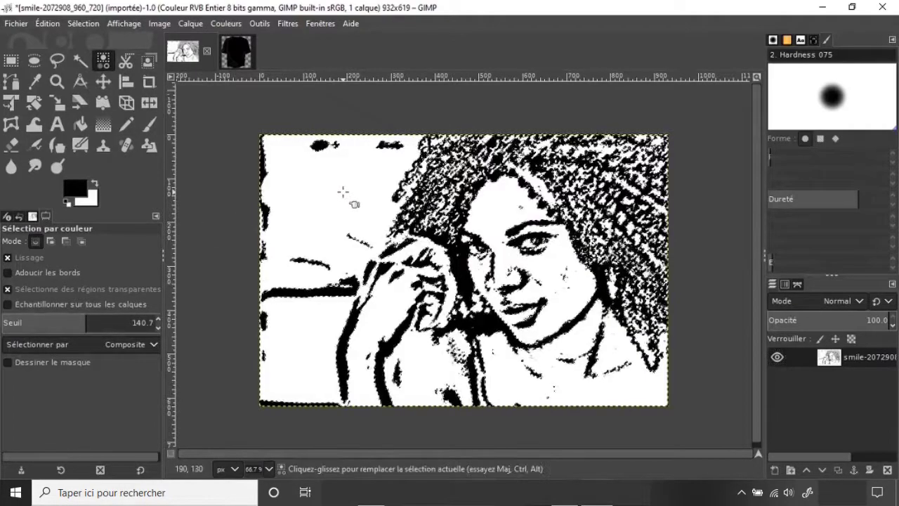
pyautogui.press('Delete')
pyautogui.hotkey('ctrl', 'shift', 'a')
pyautogui.press('r')
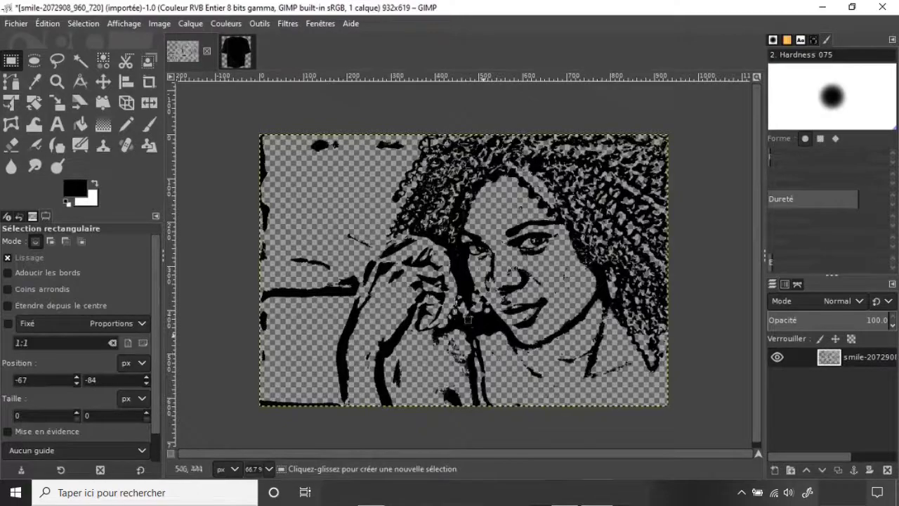
pyautogui.click(103, 61)
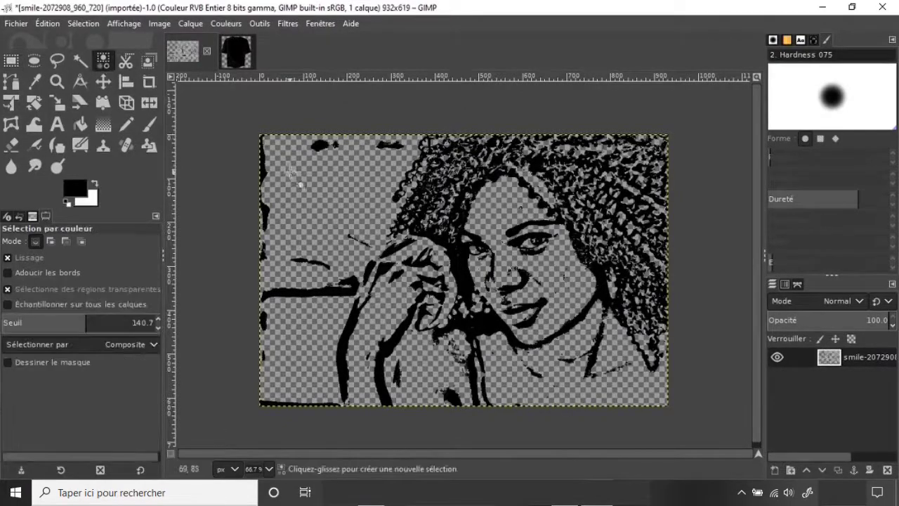
pyautogui.click(289, 172)
pyautogui.click(80, 189)
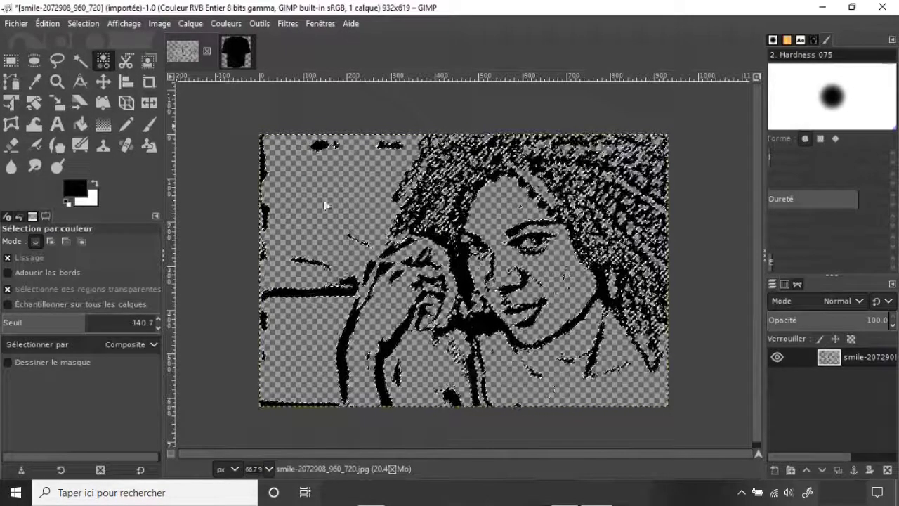
pyautogui.click(598, 226)
pyautogui.moveTo(629, 241); pyautogui.dragTo(625, 232)
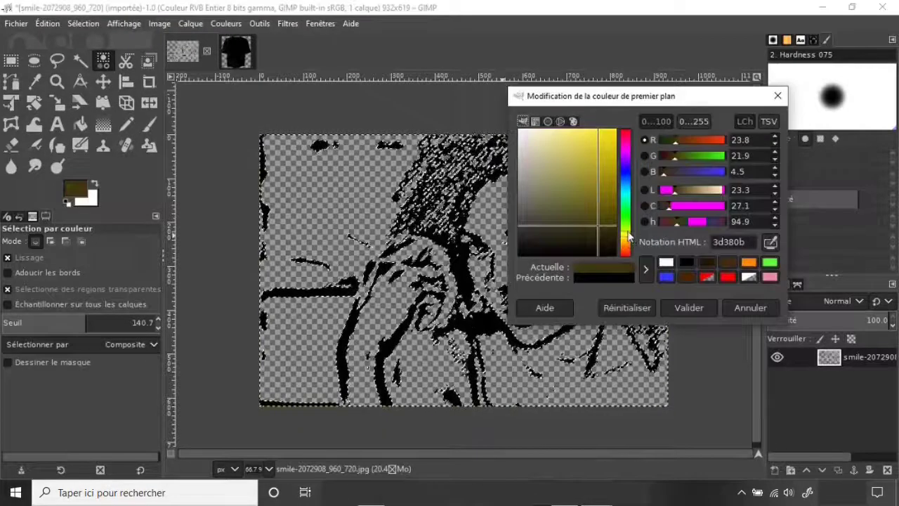
pyautogui.click(594, 141)
pyautogui.click(689, 308)
pyautogui.press('n')
pyautogui.moveTo(316, 281)
pyautogui.mouseDown()
pyautogui.moveTo(633, 179)
pyautogui.moveTo(682, 281)
pyautogui.mouseUp()
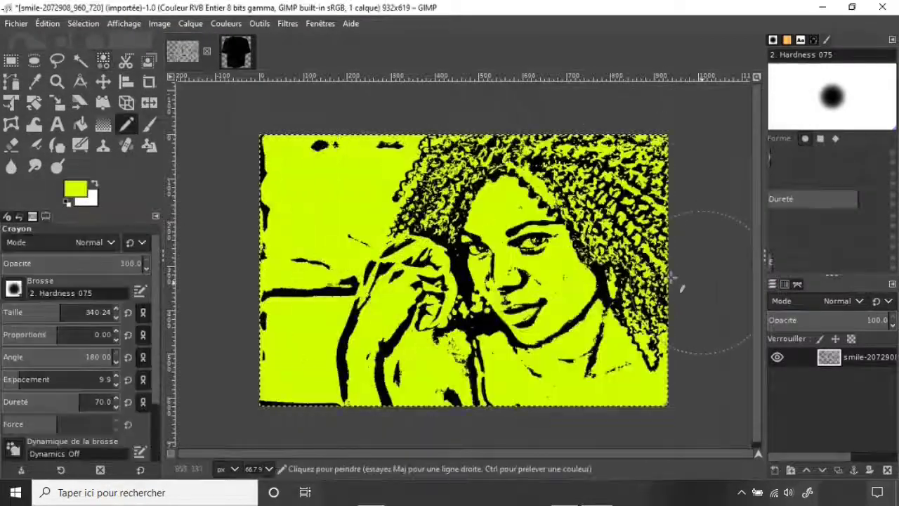
pyautogui.press('r')
pyautogui.hotkey('ctrl', 'z')
pyautogui.hotkey('ctrl', 'z')
pyautogui.hotkey('ctrl', 'z')
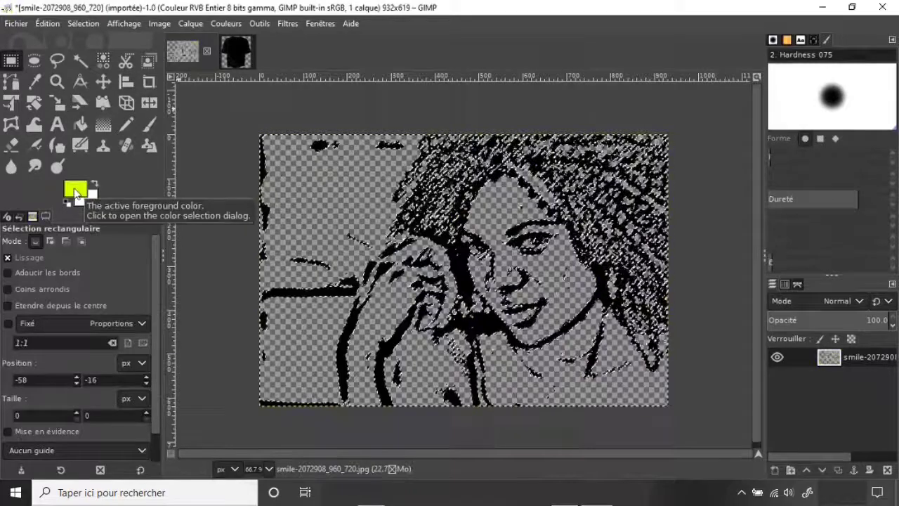
pyautogui.click(76, 188)
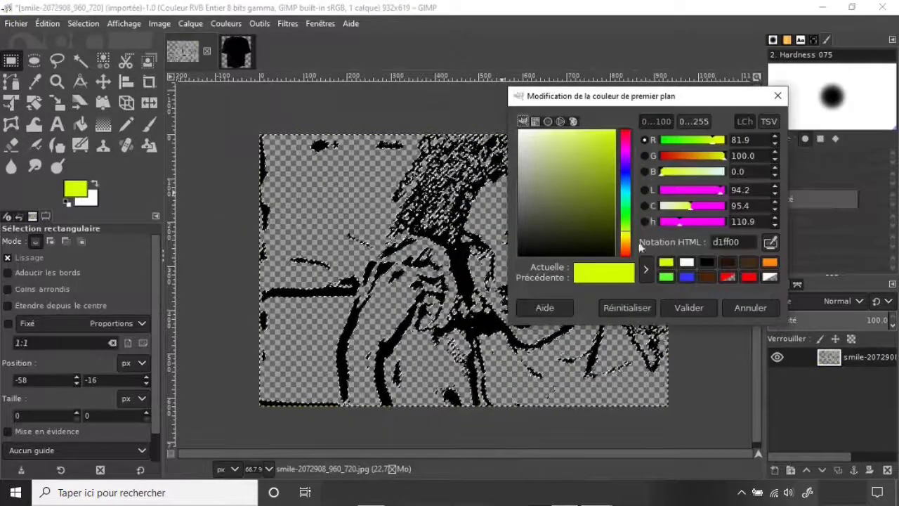
pyautogui.click(625, 161)
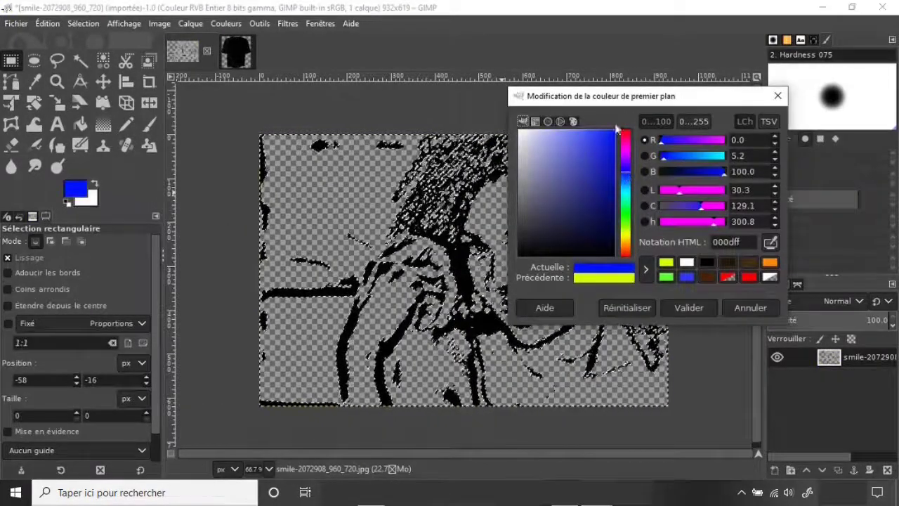
pyautogui.click(689, 307)
pyautogui.press('n')
pyautogui.moveTo(306, 179)
pyautogui.mouseDown()
pyautogui.moveTo(295, 221)
pyautogui.moveTo(271, 227)
pyautogui.moveTo(328, 215)
pyautogui.moveTo(361, 155)
pyautogui.moveTo(314, 214)
pyautogui.mouseUp()
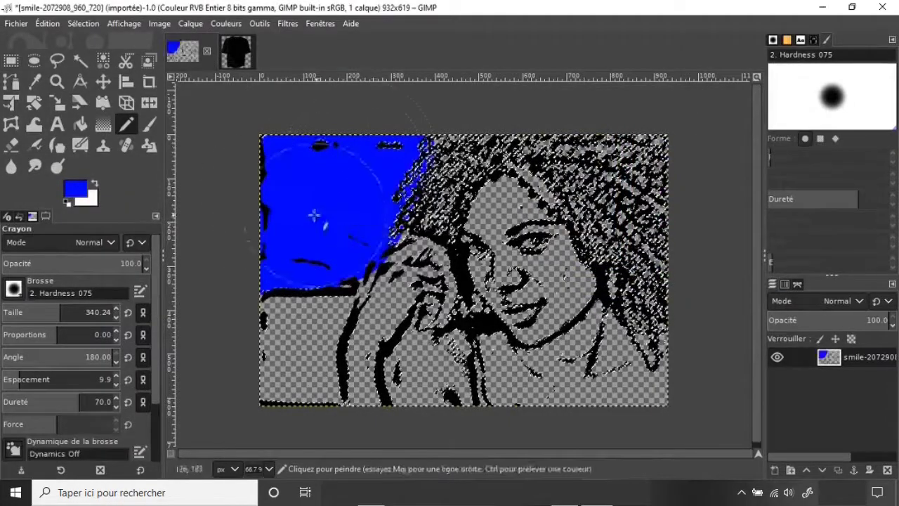
pyautogui.click(75, 188)
pyautogui.click(689, 308)
pyautogui.moveTo(281, 302); pyautogui.dragTo(330, 386)
pyautogui.click(75, 189)
pyautogui.click(689, 308)
pyautogui.moveTo(394, 295)
pyautogui.mouseDown()
pyautogui.moveTo(429, 239)
pyautogui.moveTo(372, 379)
pyautogui.moveTo(534, 331)
pyautogui.moveTo(586, 281)
pyautogui.mouseUp()
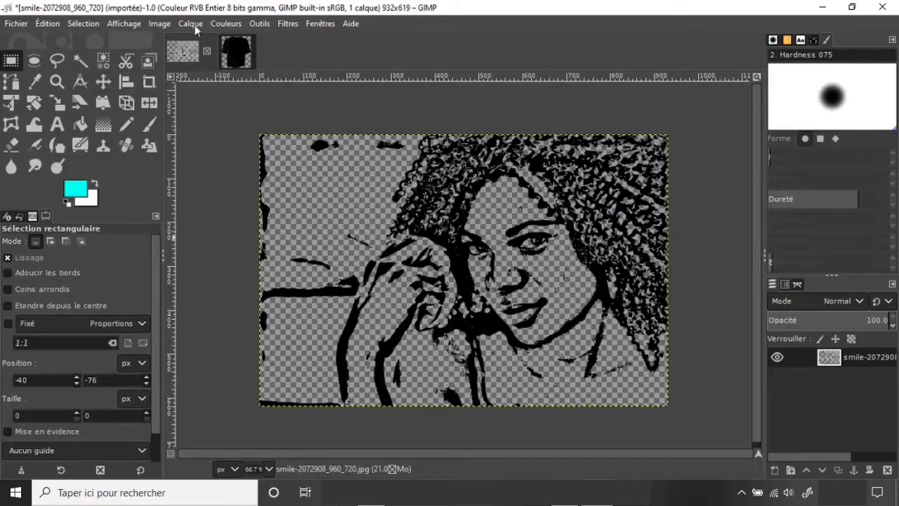
# Invert the portrait lines to white and paste them onto the T-shirt image
pyautogui.click(194, 26)
pyautogui.moveTo(226, 23)
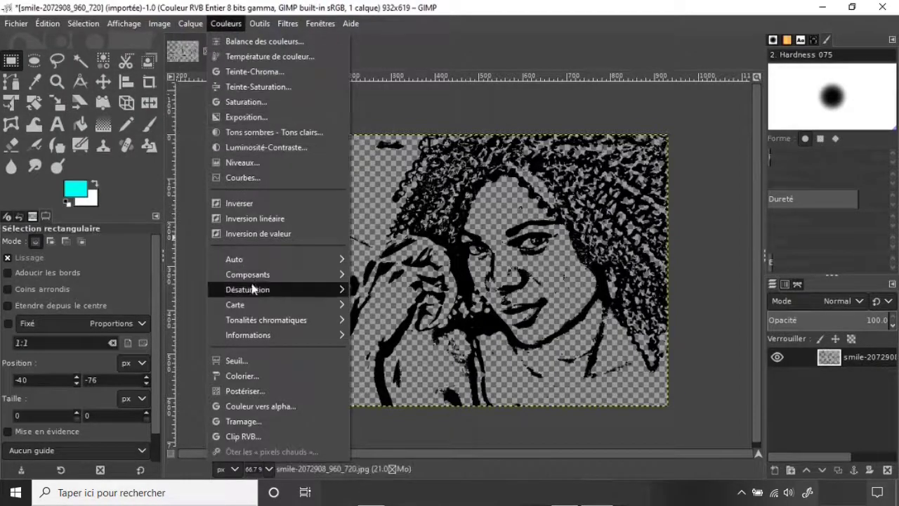
pyautogui.click(238, 203)
pyautogui.hotkey('ctrl', 'c')
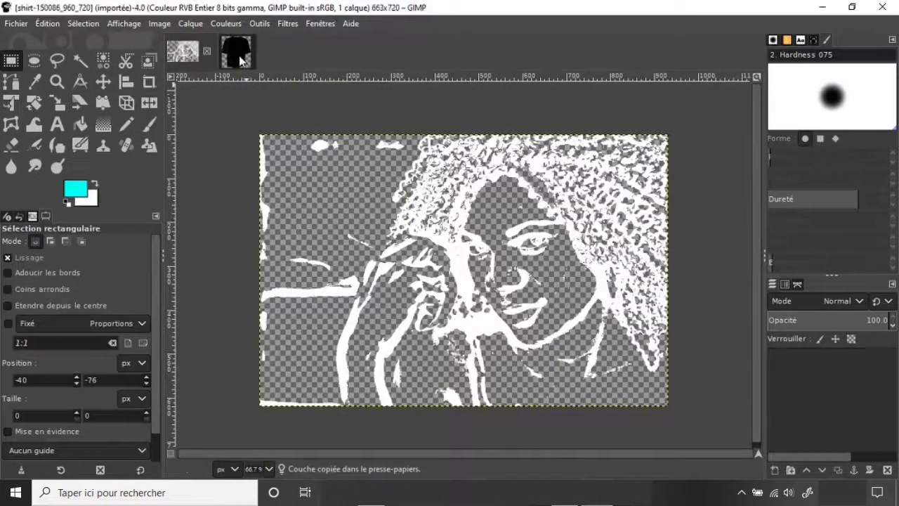
pyautogui.click(237, 55)
pyautogui.hotkey('ctrl', 'v')
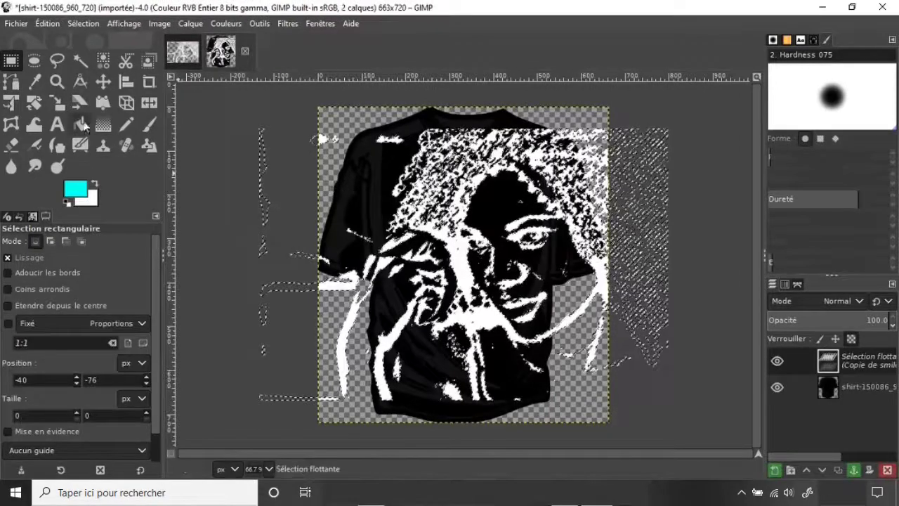
pyautogui.hotkey('ctrl', 'z')
pyautogui.hotkey('ctrl', 'y')
pyautogui.rightClick(860, 362)
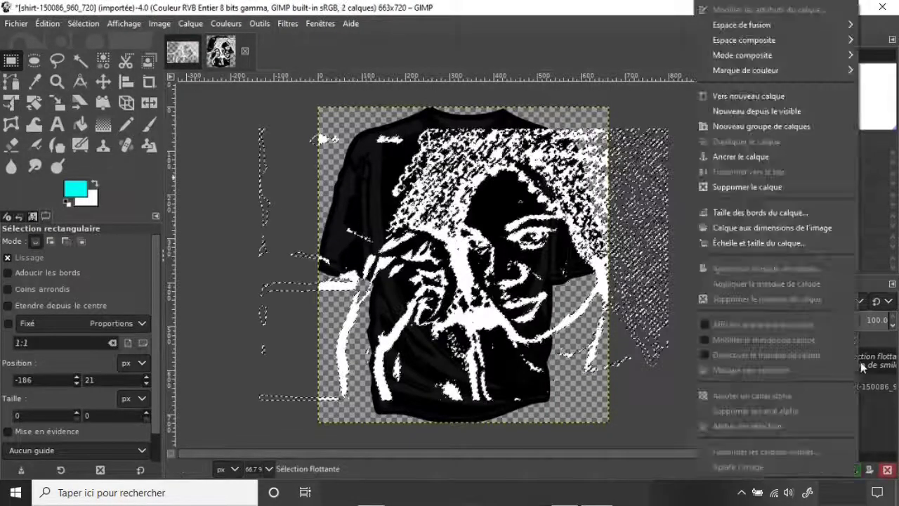
# Make the pasted portrait its own layer and scale it down onto the shirt's chest
pyautogui.click(754, 96)
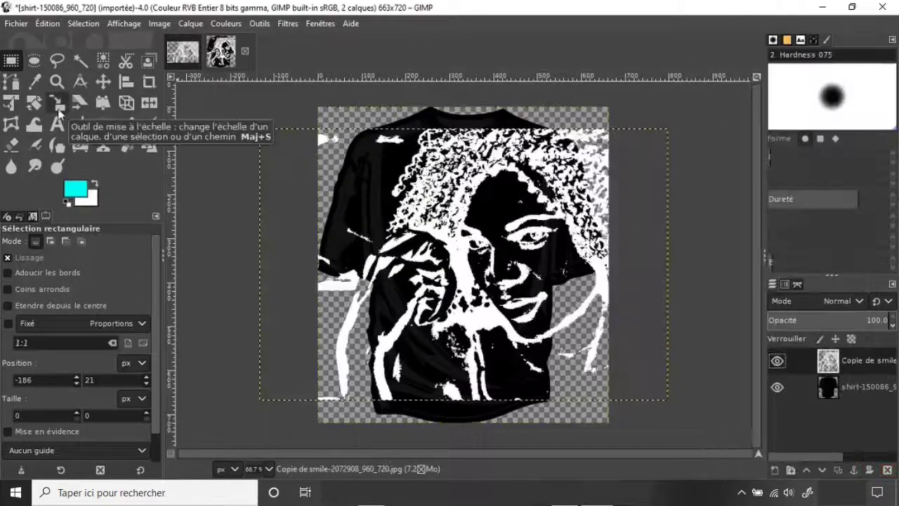
pyautogui.click(57, 104)
pyautogui.moveTo(603, 364)
pyautogui.mouseDown()
pyautogui.moveTo(583, 380)
pyautogui.moveTo(582, 321)
pyautogui.moveTo(541, 281)
pyautogui.mouseUp()
pyautogui.press('Return')
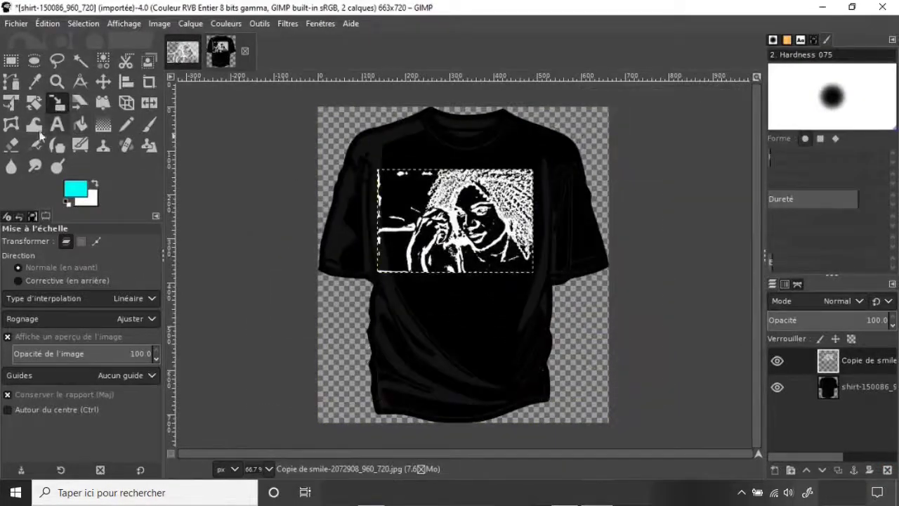
# Erase the stray edge lines around the scaled portrait
pyautogui.click(11, 145)
pyautogui.keyDown('ctrl'); pyautogui.scroll(3, 376, 223); pyautogui.keyUp('ctrl')
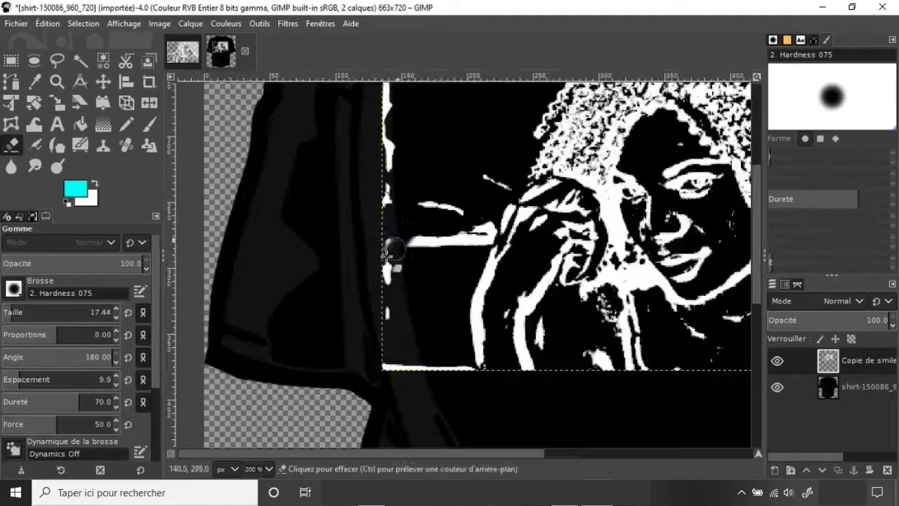
pyautogui.scroll(2, 396, 292)
pyautogui.keyDown('ctrl'); pyautogui.scroll(-1, 393, 293); pyautogui.keyUp('ctrl')
pyautogui.press('e')
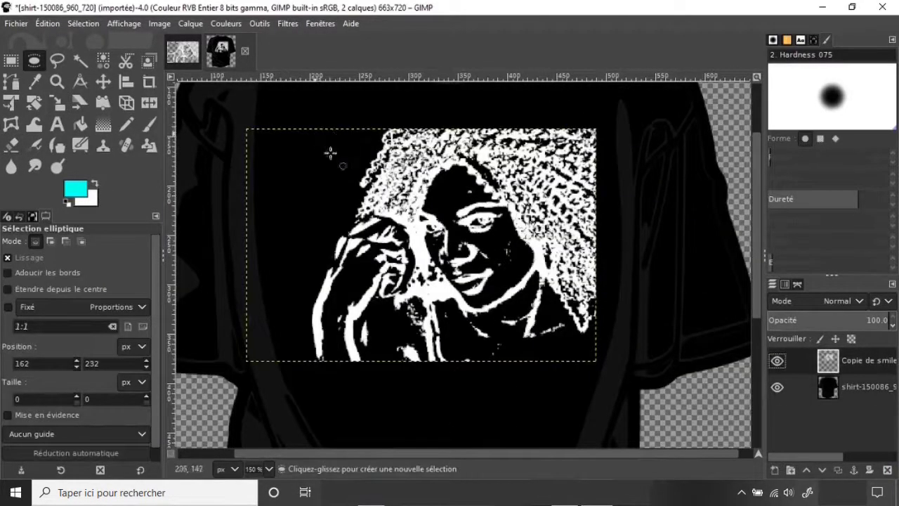
# Cut an oval around the face and paste it as a new layer
pyautogui.moveTo(315, 134); pyautogui.dragTo(566, 363)
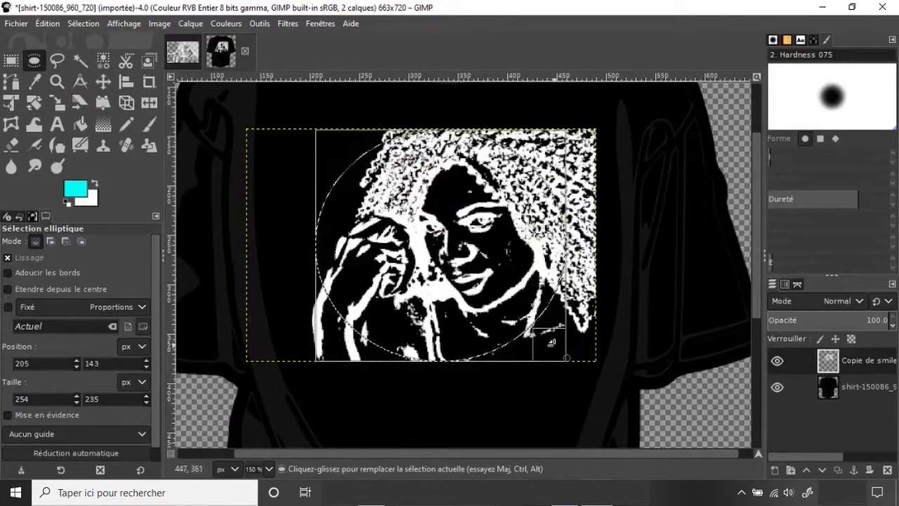
pyautogui.moveTo(552, 343); pyautogui.dragTo(582, 342)
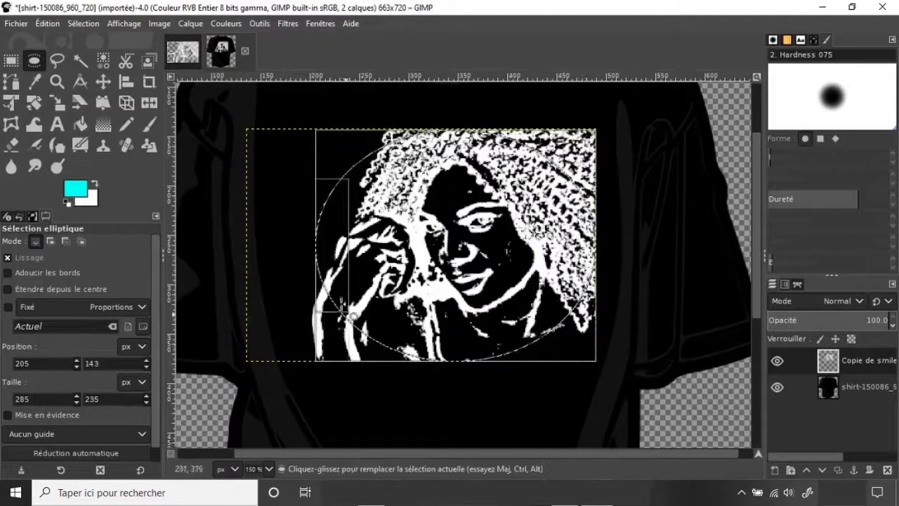
pyautogui.moveTo(336, 342); pyautogui.dragTo(319, 344)
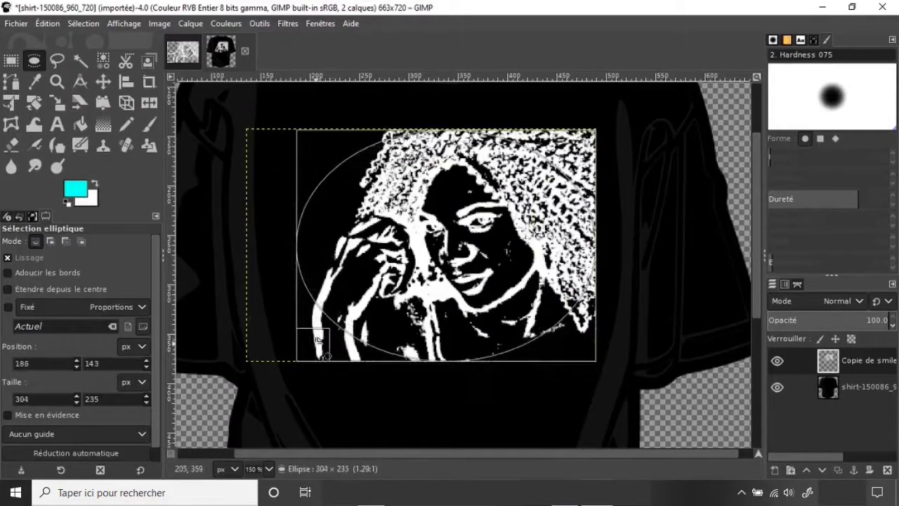
pyautogui.hotkey('ctrl', 'x')
pyautogui.hotkey('ctrl', 'v')
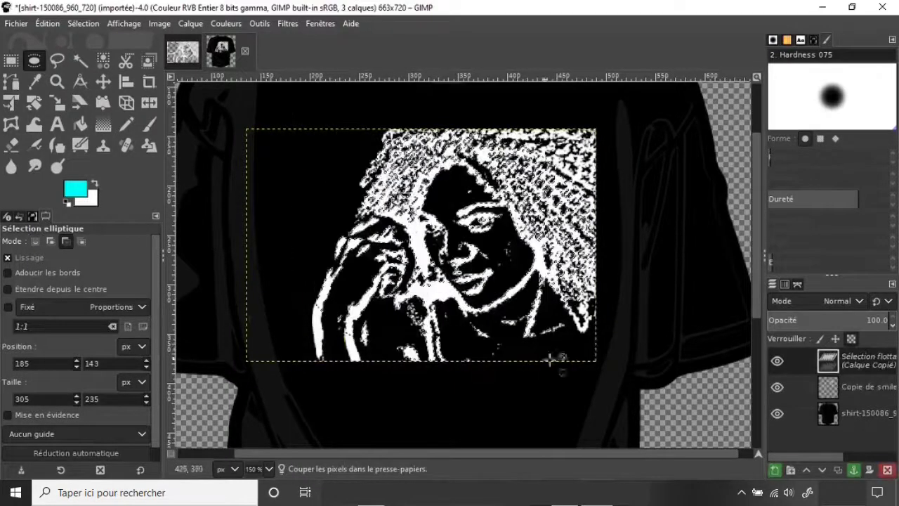
pyautogui.rightClick(857, 360)
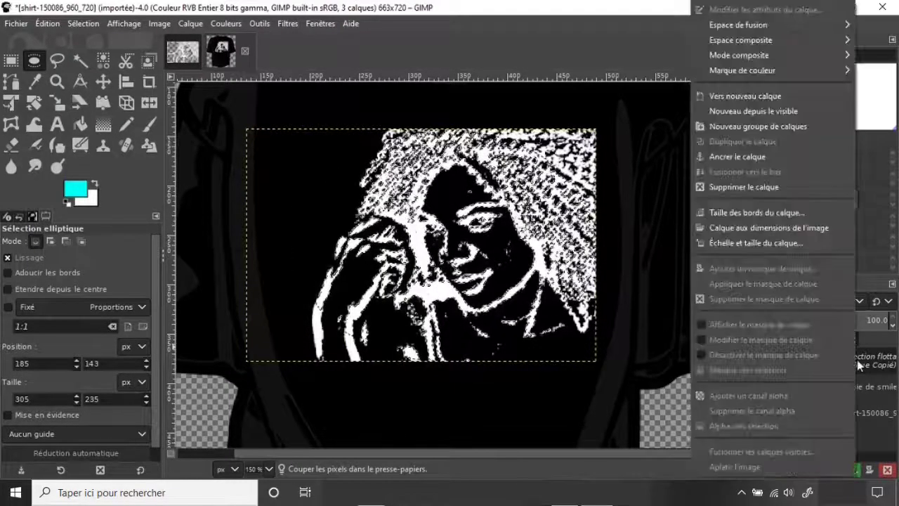
pyautogui.click(735, 95)
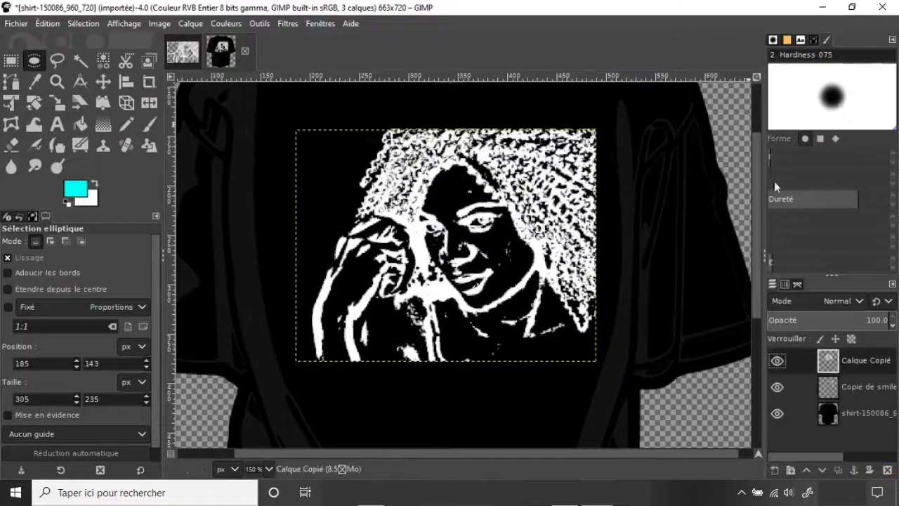
# Delete the old rectangular portrait layer
pyautogui.click(860, 385)
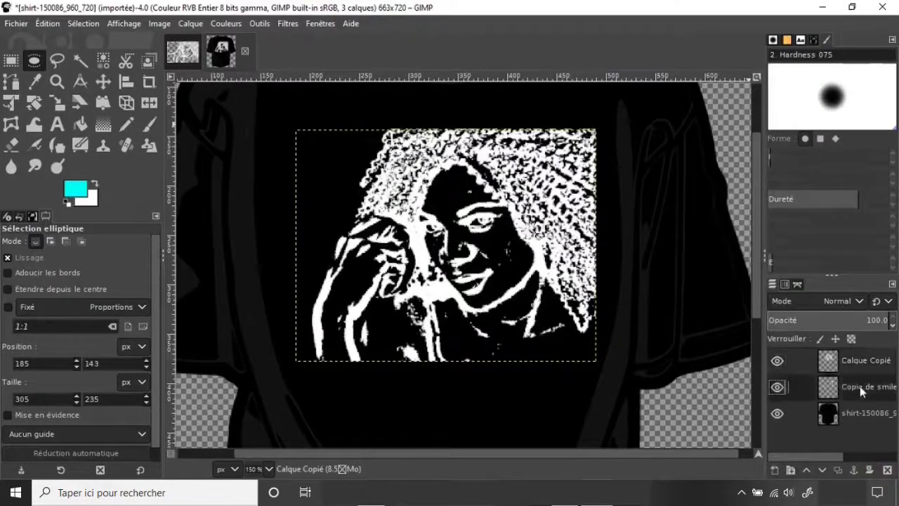
pyautogui.rightClick(860, 385)
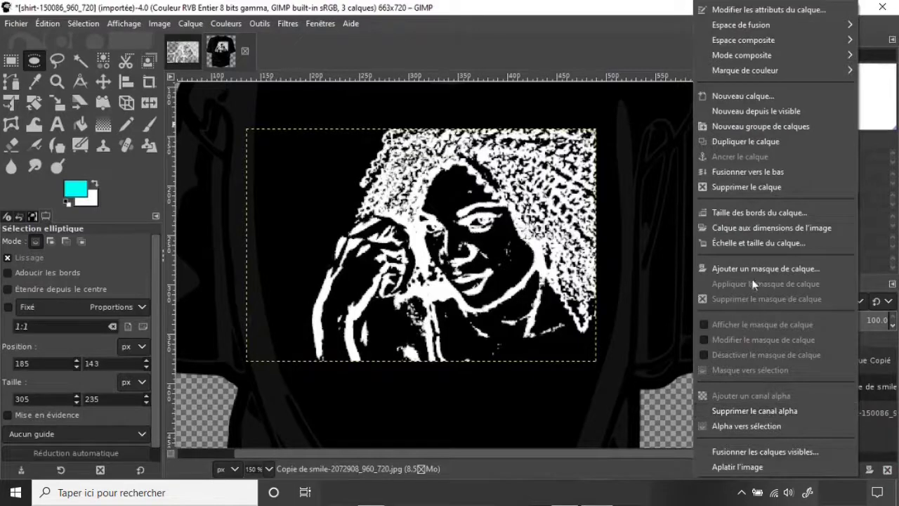
pyautogui.click(743, 188)
pyautogui.press('r')
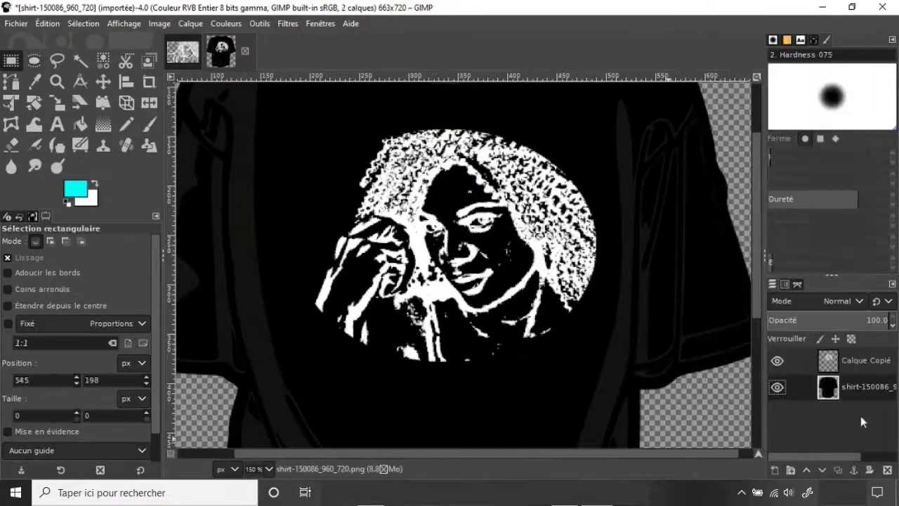
pyautogui.scroll(-3, 534, 305)
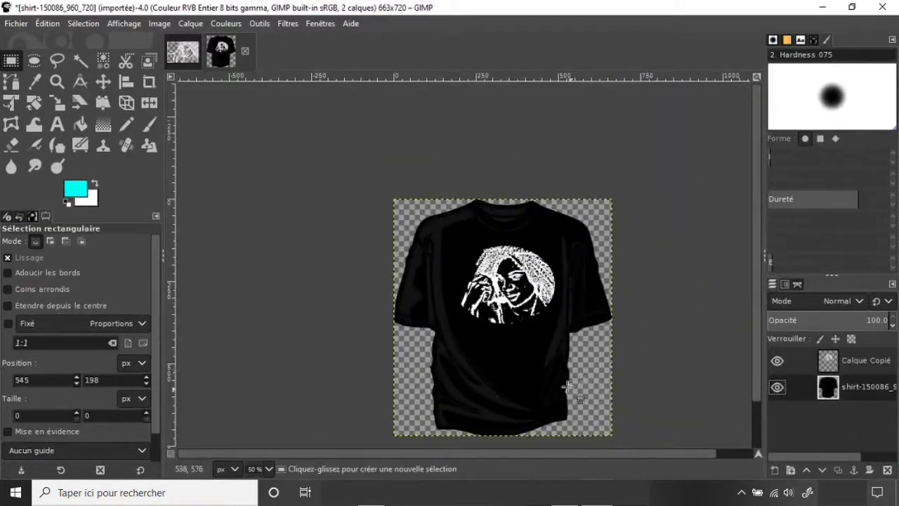
pyautogui.moveTo(477, 454); pyautogui.dragTo(492, 455)
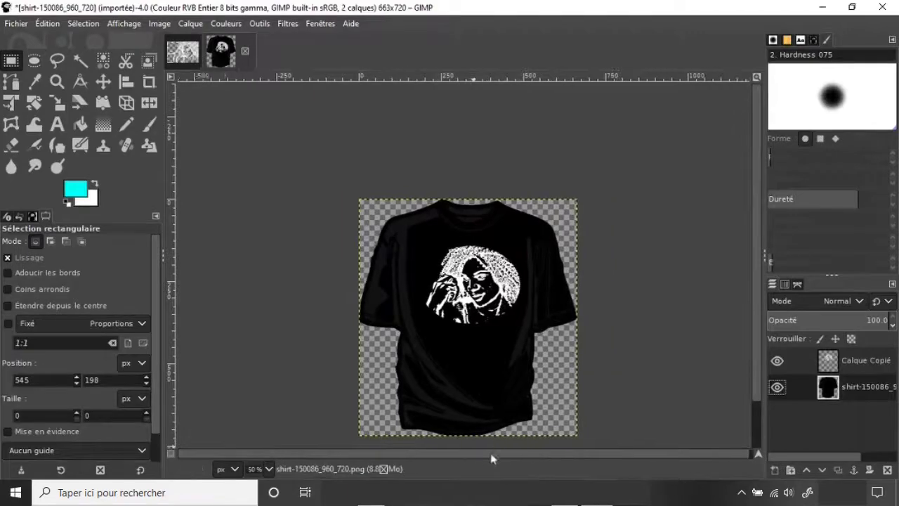